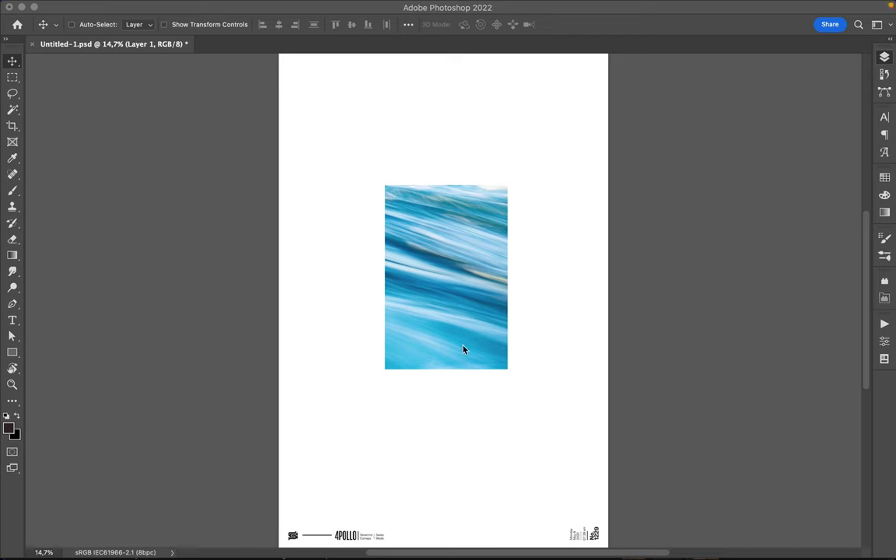
# Trace a ragged lasso edge around the water photo and invert the selection.
pyautogui.moveTo(388, 192)
pyautogui.mouseDown()
pyautogui.moveTo(388, 368)
pyautogui.moveTo(498, 370)
pyautogui.moveTo(507, 363)
pyautogui.moveTo(506, 186)
pyautogui.moveTo(389, 189)
pyautogui.mouseUp()
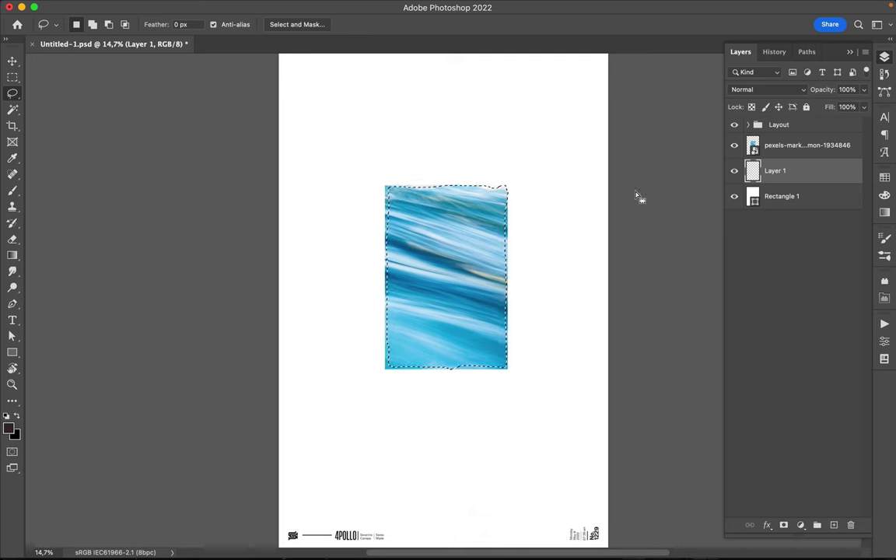
pyautogui.hotkey('alt', ']')
pyautogui.hotkey('ctrl', 'shift', 'i')
pyautogui.press('Delete')
pyautogui.press('Return')
# Rasterize the water photo, cut away its outer edges, and nudge it slightly upward.
pyautogui.rightClick(777, 145)
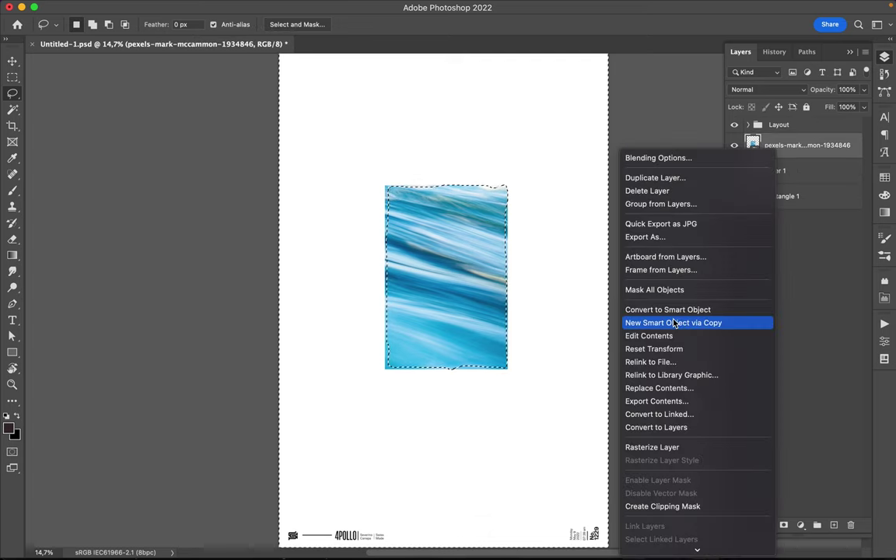
pyautogui.click(595, 401)
pyautogui.hotkey('ctrl', 'd')
pyautogui.press('v')
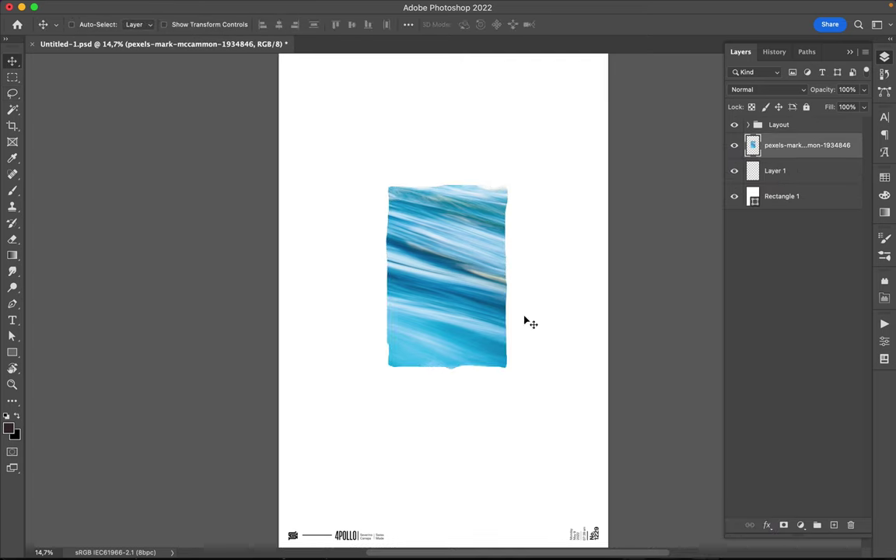
pyautogui.moveTo(468, 302); pyautogui.dragTo(466, 274)
pyautogui.click(781, 173)
# Paint thick black blobs down the left, top right and bottom right.
pyautogui.press('b')
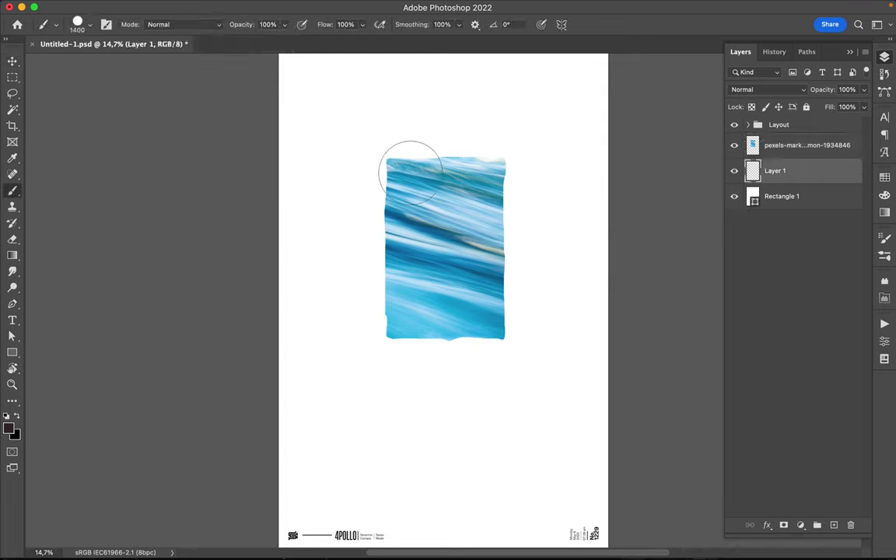
pyautogui.moveTo(368, 212); pyautogui.dragTo(339, 459)
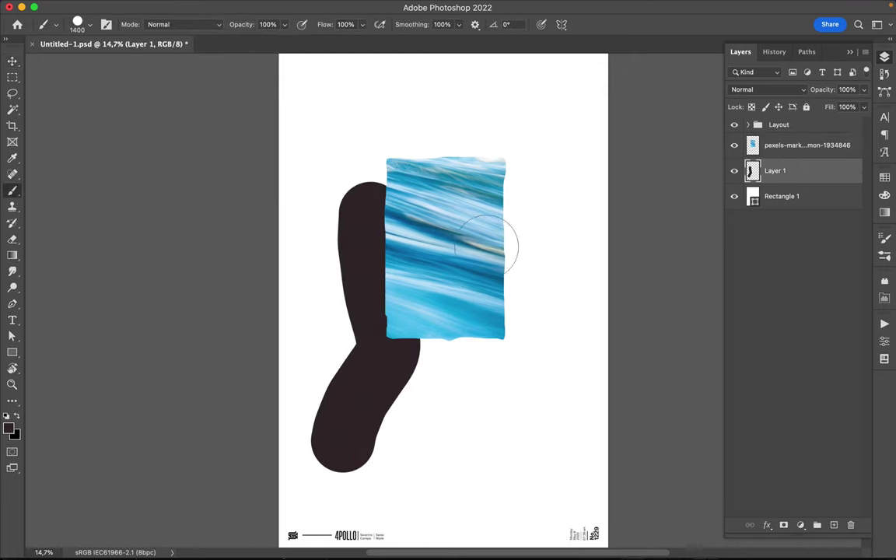
pyautogui.scroll(-1, 480, 250)
pyautogui.moveTo(497, 151); pyautogui.dragTo(513, 272)
pyautogui.moveTo(517, 381); pyautogui.dragTo(606, 416)
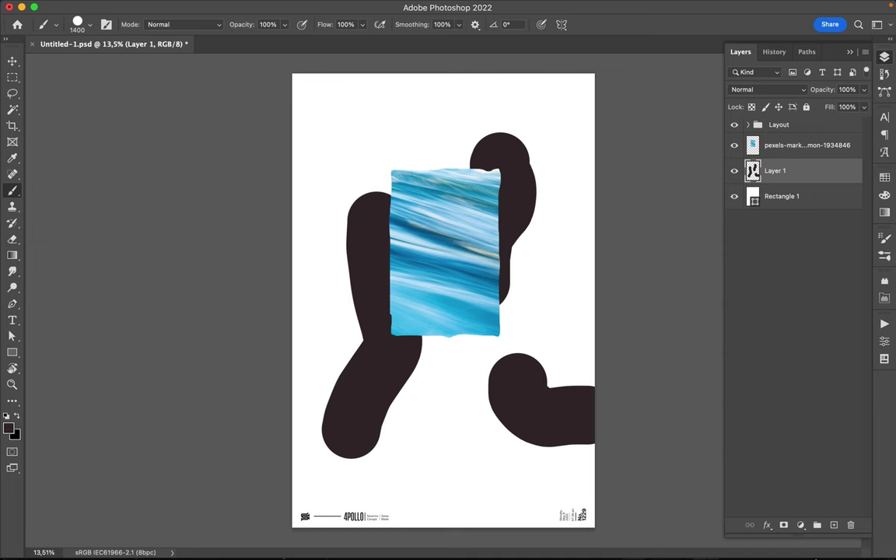
# On a new layer with a 364 px brush, paint arm, vertical and diagonal strokes.
pyautogui.hotkey('ctrl', 'shift', 'alt', 'n')
pyautogui.rightClick(676, 190)
pyautogui.moveTo(607, 215); pyautogui.dragTo(620, 215)
pyautogui.click(346, 193)
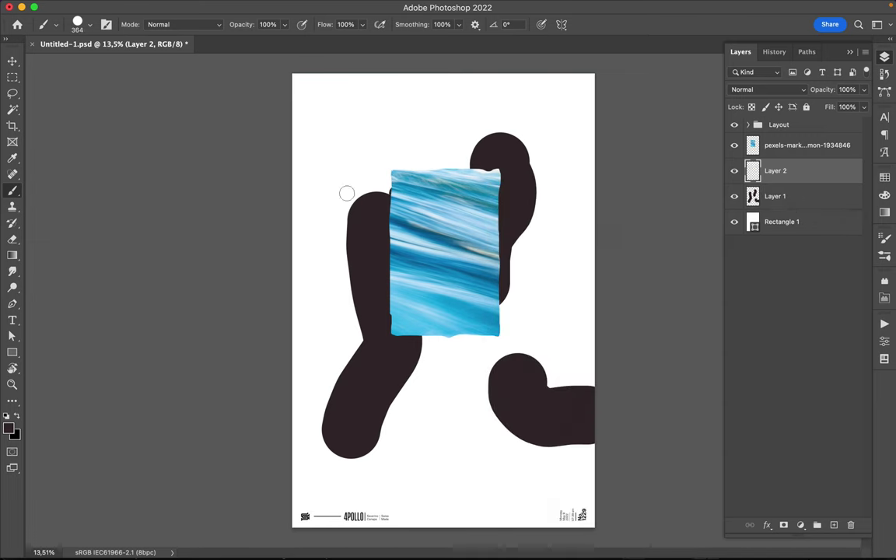
pyautogui.moveTo(350, 196); pyautogui.dragTo(315, 227)
pyautogui.moveTo(542, 250); pyautogui.dragTo(538, 315)
pyautogui.moveTo(433, 465); pyautogui.dragTo(446, 507)
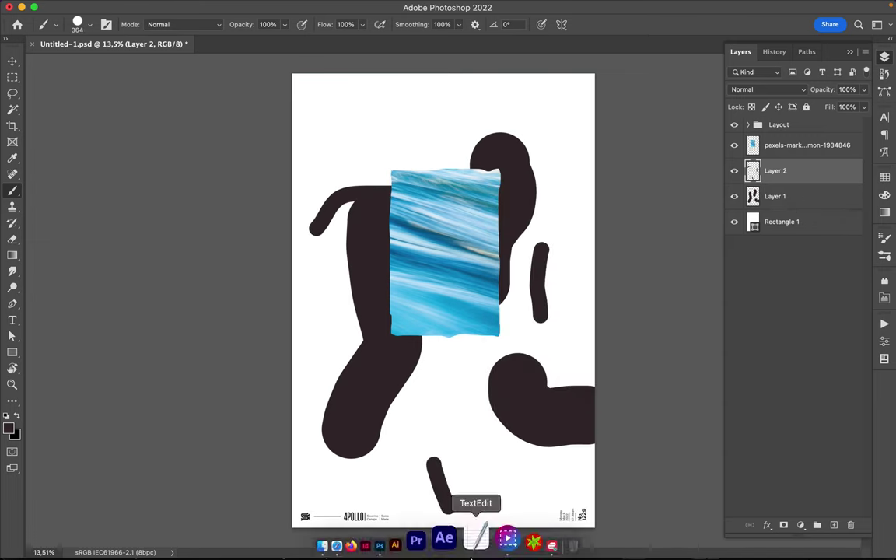
pyautogui.moveTo(461, 454); pyautogui.dragTo(481, 510)
# Add short dark strokes at the top left, right and top, then add Layer 3.
pyautogui.moveTo(358, 107); pyautogui.dragTo(336, 146)
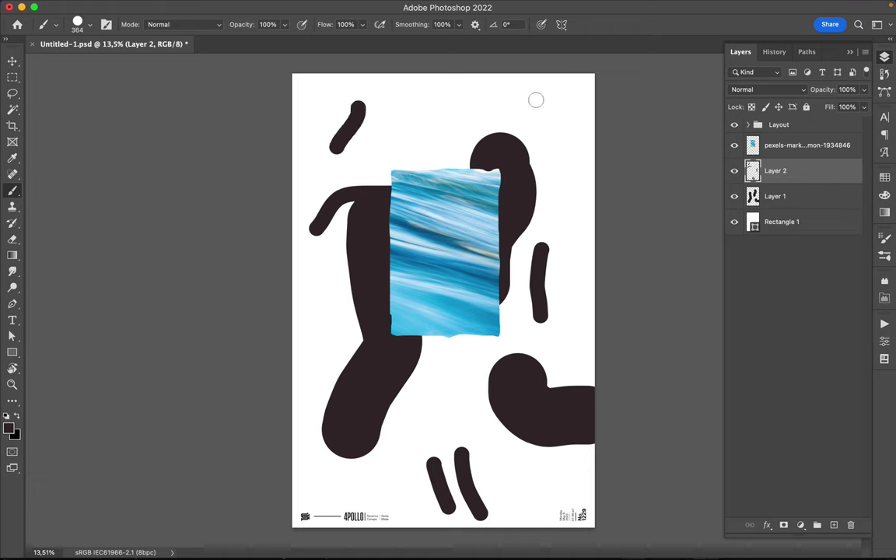
pyautogui.moveTo(563, 278); pyautogui.dragTo(563, 191)
pyautogui.moveTo(471, 103); pyautogui.dragTo(536, 94)
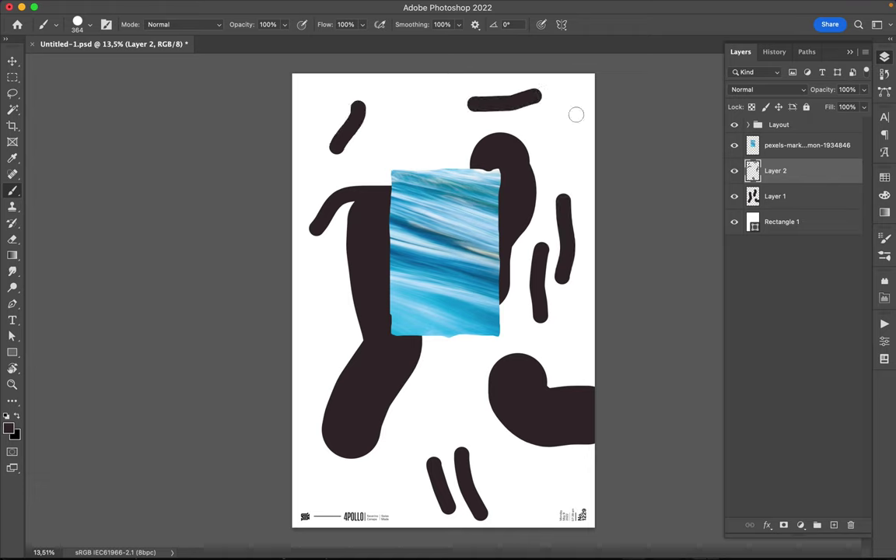
pyautogui.click(832, 526)
pyautogui.rightClick(529, 342)
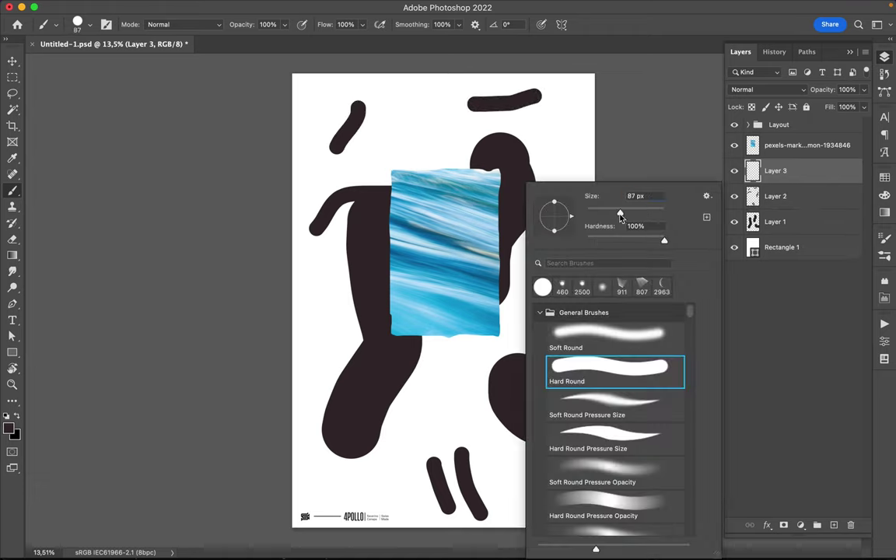
# With a smaller brush, paint thin dark lines around the black shapes on Layer 3.
pyautogui.moveTo(620, 214); pyautogui.dragTo(614, 214)
pyautogui.press('Return')
pyautogui.moveTo(421, 105); pyautogui.dragTo(334, 170)
pyautogui.moveTo(556, 147); pyautogui.dragTo(581, 187)
pyautogui.moveTo(522, 255); pyautogui.dragTo(515, 305)
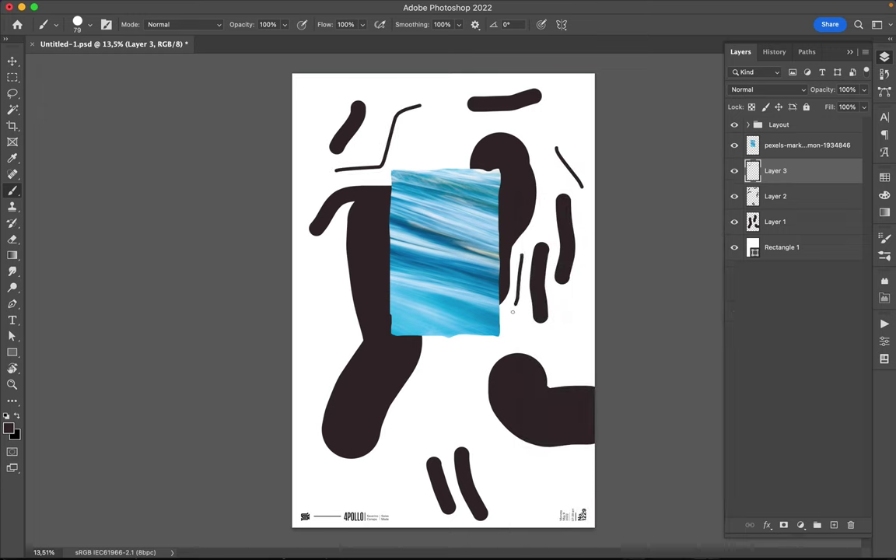
pyautogui.moveTo(397, 410)
pyautogui.mouseDown()
pyautogui.moveTo(422, 365)
pyautogui.moveTo(480, 402)
pyautogui.moveTo(475, 428)
pyautogui.mouseUp()
pyautogui.moveTo(489, 424); pyautogui.dragTo(500, 433)
pyautogui.moveTo(341, 286); pyautogui.dragTo(333, 342)
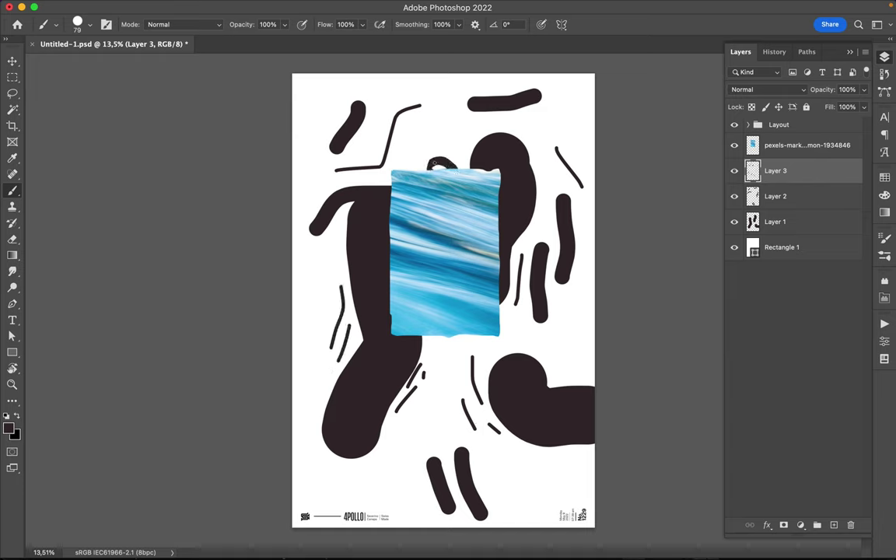
# Add Layer 4 above the water photo and draw a thin line over it.
pyautogui.click(774, 146)
pyautogui.hotkey('ctrl', 'shift', 'alt', 'n')
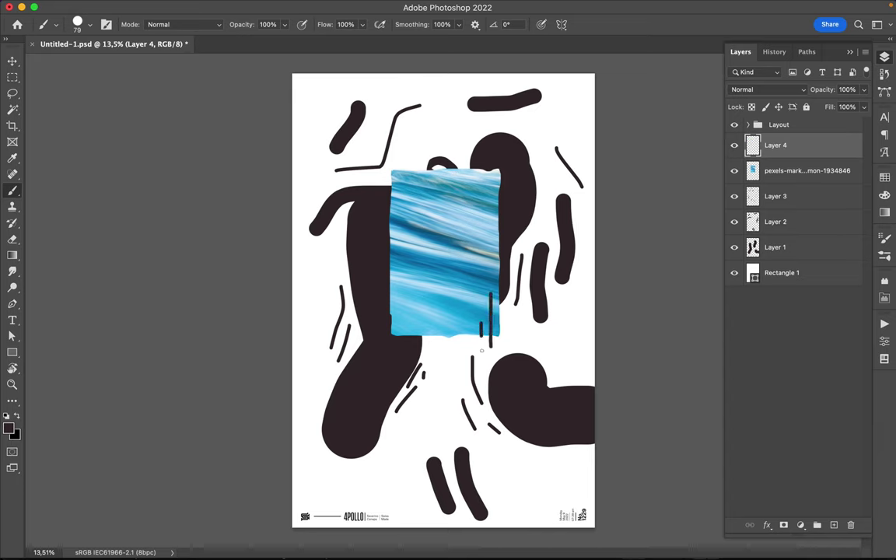
pyautogui.moveTo(402, 308); pyautogui.dragTo(425, 327)
# Set the brush to 4 px and sketch long zigzag lines across the poster.
pyautogui.rightClick(489, 209)
pyautogui.moveTo(573, 213); pyautogui.dragTo(557, 213)
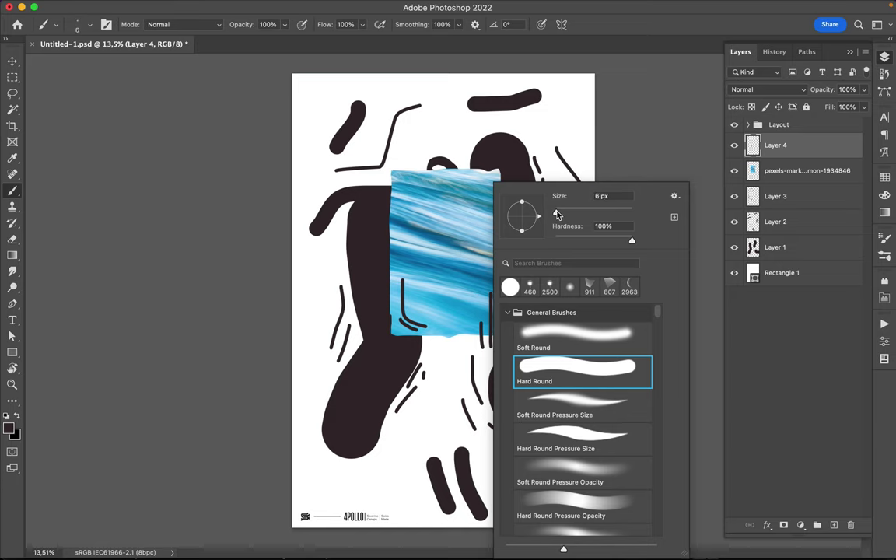
pyautogui.press('Return')
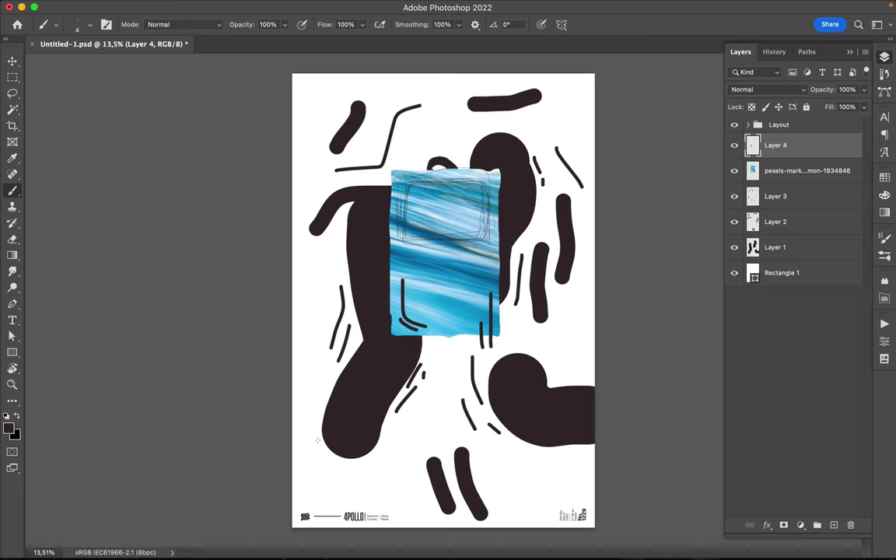
pyautogui.moveTo(336, 385)
pyautogui.mouseDown()
pyautogui.moveTo(359, 423)
pyautogui.moveTo(405, 354)
pyautogui.moveTo(497, 307)
pyautogui.moveTo(545, 148)
pyautogui.moveTo(511, 114)
pyautogui.mouseUp()
pyautogui.moveTo(405, 125)
pyautogui.mouseDown()
pyautogui.moveTo(321, 168)
pyautogui.moveTo(361, 76)
pyautogui.moveTo(474, 123)
pyautogui.mouseUp()
# Lasso a round piece of the water photo and copy it to Layer 5.
pyautogui.press('l')
pyautogui.moveTo(433, 257)
pyautogui.mouseDown()
pyautogui.moveTo(427, 394)
pyautogui.moveTo(365, 412)
pyautogui.mouseUp()
pyautogui.rightClick(807, 171)
pyautogui.hotkey('ctrl', 'j')
# Copy another round photo piece to a new layer and place it in the right black shape.
pyautogui.press('m')
pyautogui.press('v')
pyautogui.press('l')
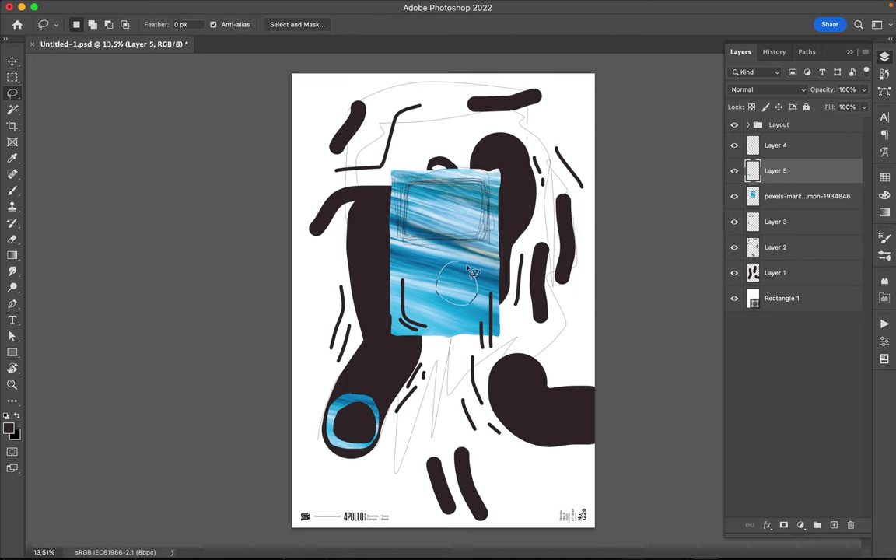
pyautogui.click(801, 196)
pyautogui.moveTo(465, 266); pyautogui.dragTo(464, 377)
pyautogui.hotkey('ctrl', 'j')
pyautogui.press('v')
pyautogui.press('l')
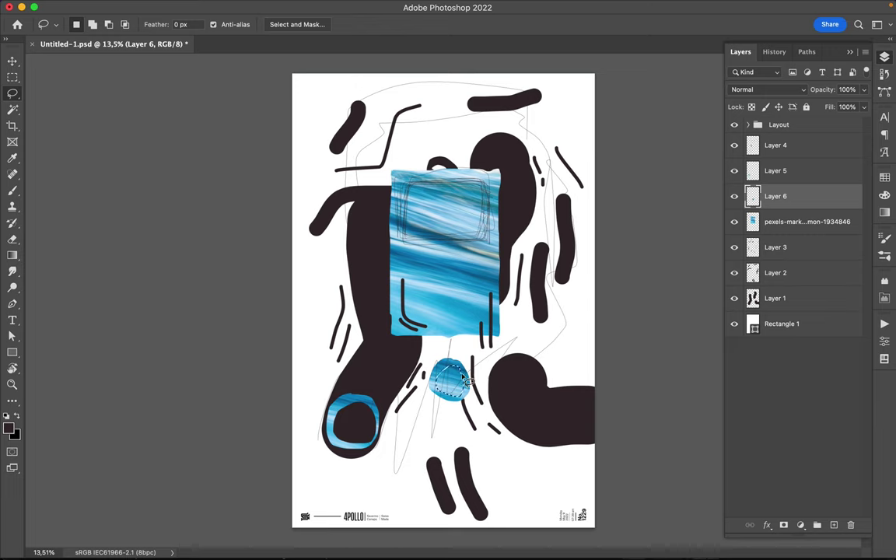
pyautogui.press('v')
pyautogui.moveTo(450, 380); pyautogui.dragTo(517, 376)
# Copy a small photo ellipse to its own layer and move it into the top black blob.
pyautogui.press('l')
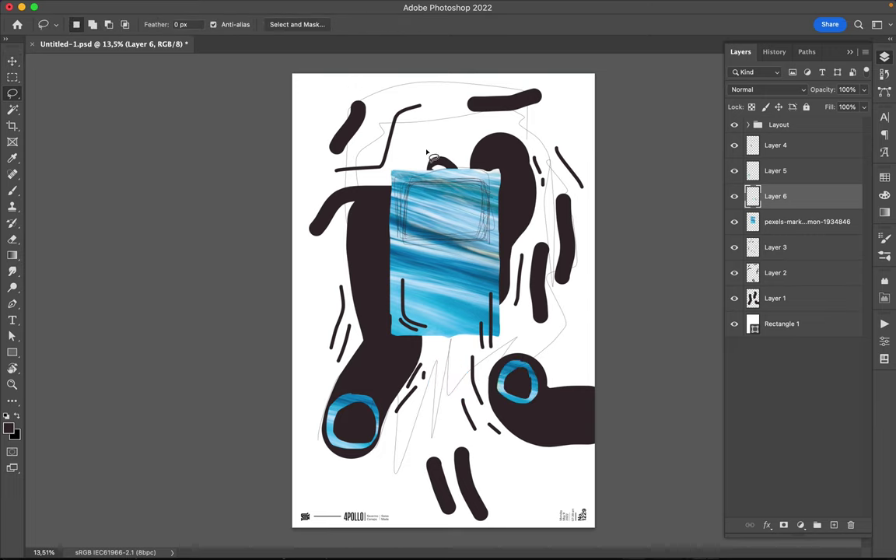
pyautogui.hotkey('ctrl', 'j')
pyautogui.moveTo(455, 253)
pyautogui.mouseDown()
pyautogui.moveTo(454, 277)
pyautogui.moveTo(504, 154)
pyautogui.mouseUp()
pyautogui.press('Return')
pyautogui.click(807, 222)
pyautogui.hotkey('ctrl', 'j')
pyautogui.press('v')
# Switch to the Brush and pick orange-red as the paint colour.
pyautogui.press('l')
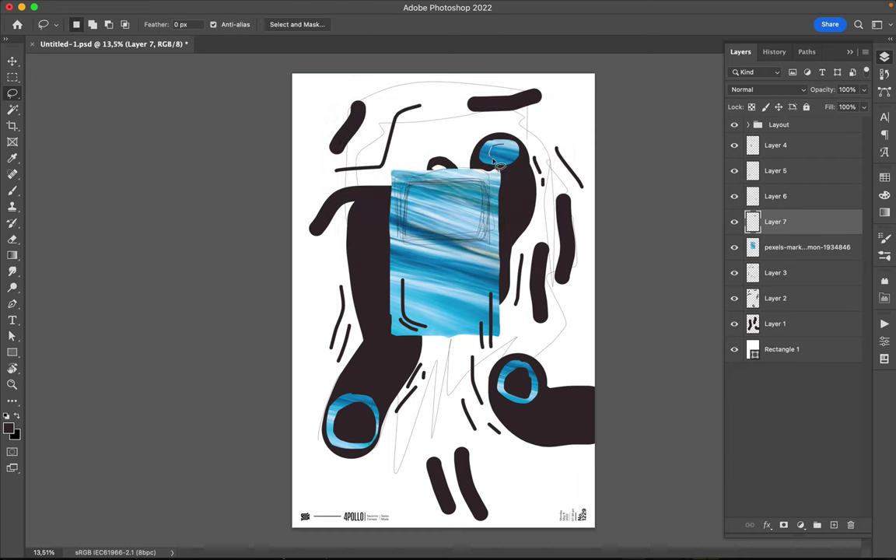
pyautogui.press('v')
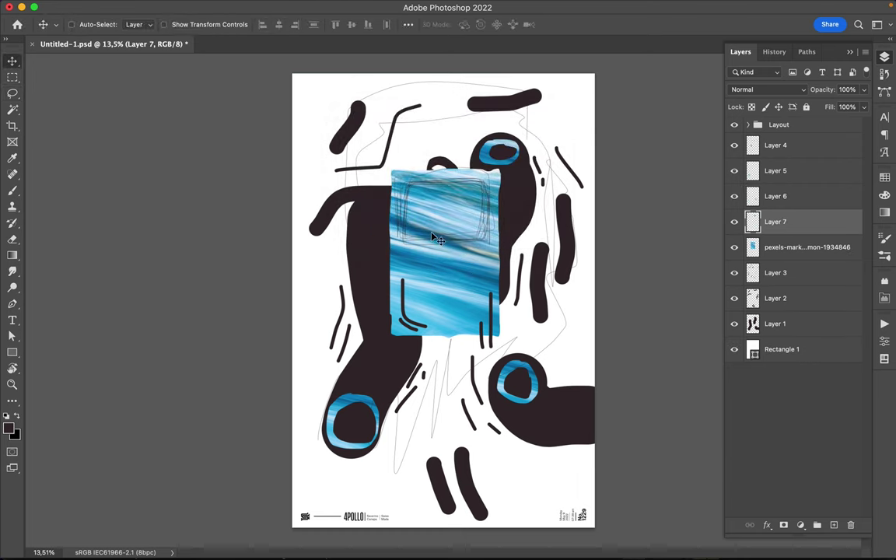
pyautogui.press('b')
pyautogui.click(884, 177)
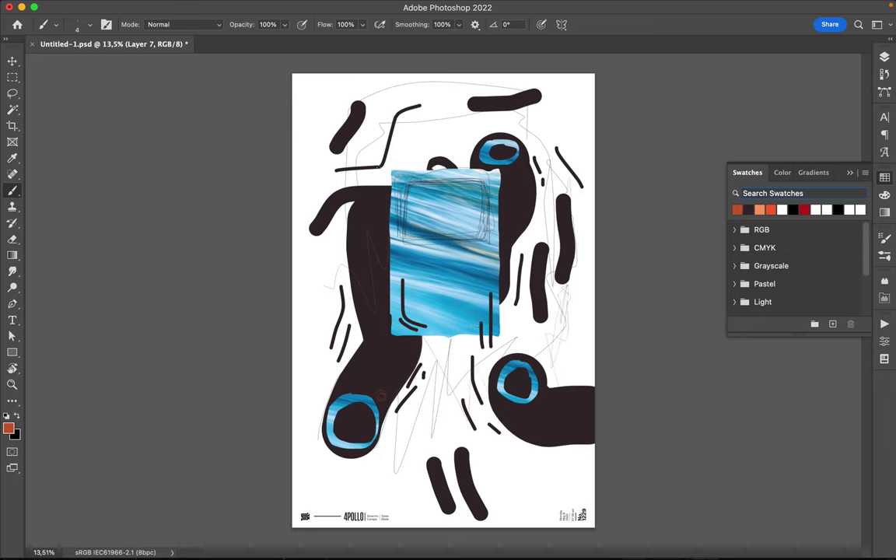
# Set the brush to 54 px and paint a thin orange stroke on the dark figure.
pyautogui.rightClick(343, 156)
pyautogui.write('54')
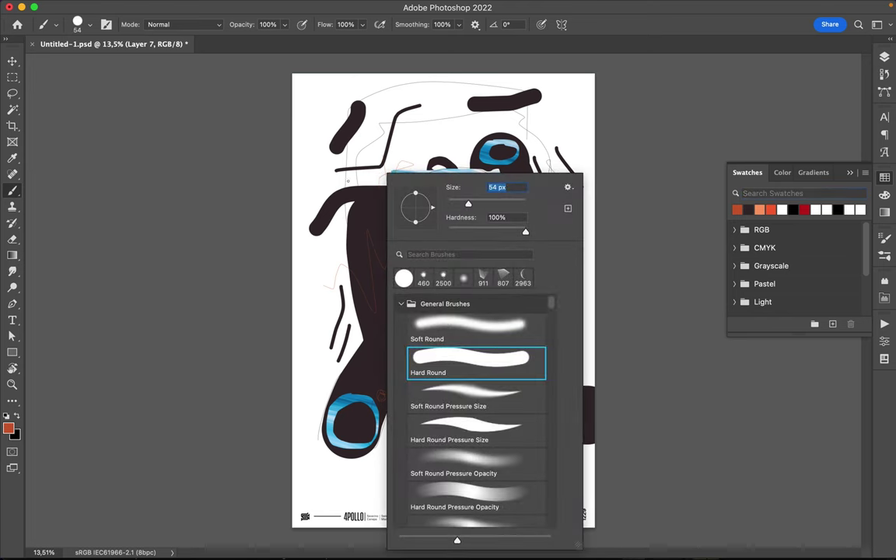
pyautogui.press('Return')
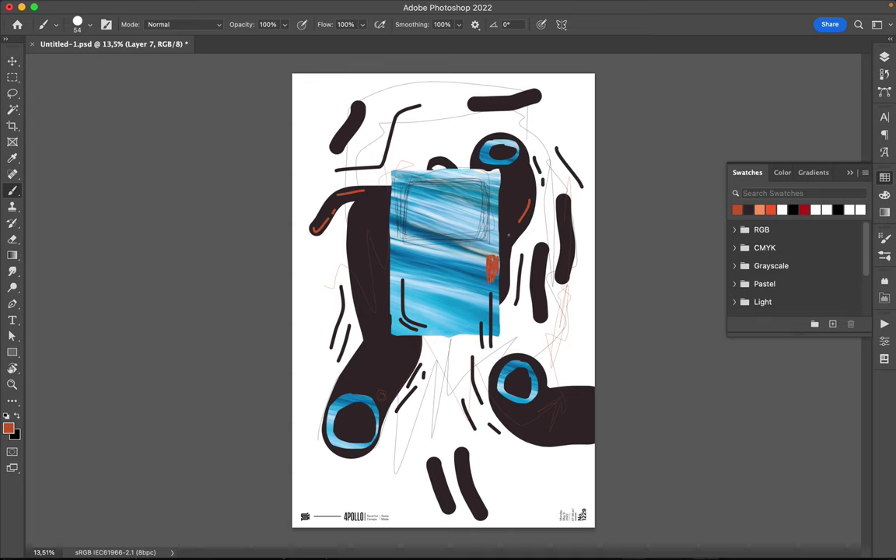
pyautogui.moveTo(351, 240); pyautogui.dragTo(355, 300)
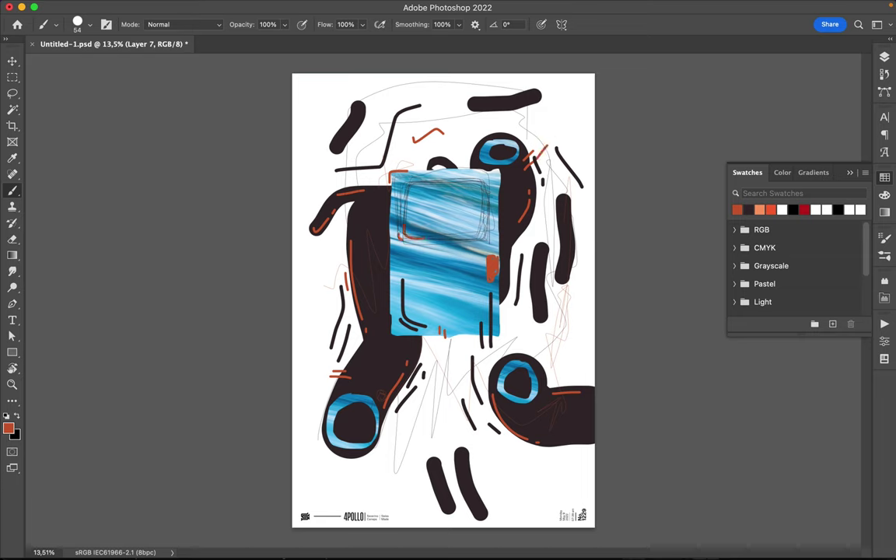
# Enlarge the brush to 492 px and create a new layer just above Layer 1.
pyautogui.rightClick(476, 354)
pyautogui.press('Return')
pyautogui.click(886, 60)
pyautogui.click(781, 349)
pyautogui.hotkey('ctrl', 'shift', 'alt', 'n')
pyautogui.hotkey('ctrl', ']')
# Paint large orange blobs on the figure, right side, bottom, top and beside the photo.
pyautogui.click(371, 222)
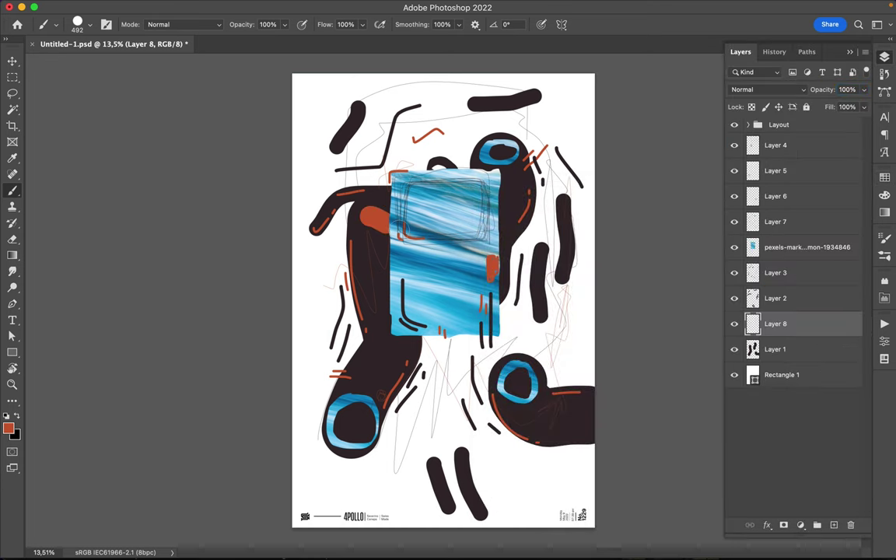
pyautogui.click(381, 264)
pyautogui.moveTo(556, 348); pyautogui.dragTo(591, 381)
pyautogui.moveTo(434, 405)
pyautogui.mouseDown()
pyautogui.moveTo(406, 424)
pyautogui.moveTo(381, 465)
pyautogui.mouseUp()
pyautogui.moveTo(339, 158); pyautogui.dragTo(385, 183)
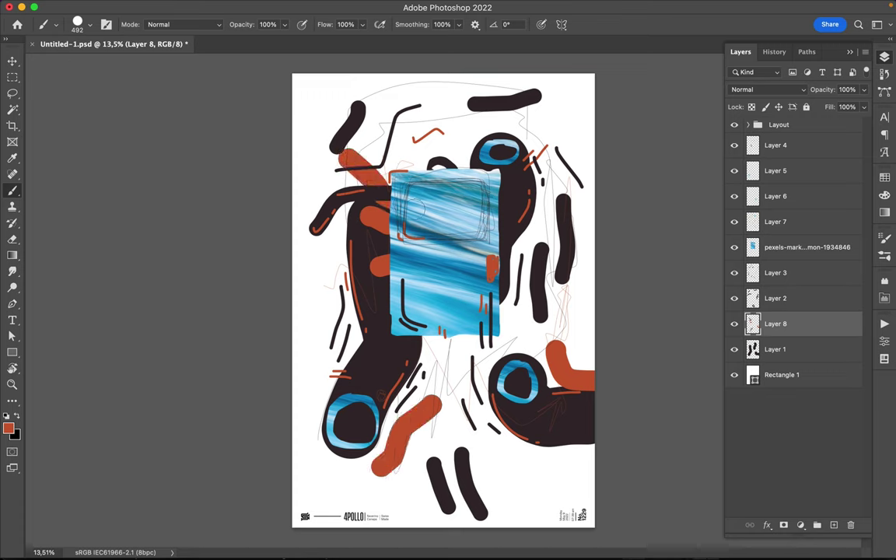
pyautogui.moveTo(454, 93); pyautogui.dragTo(560, 116)
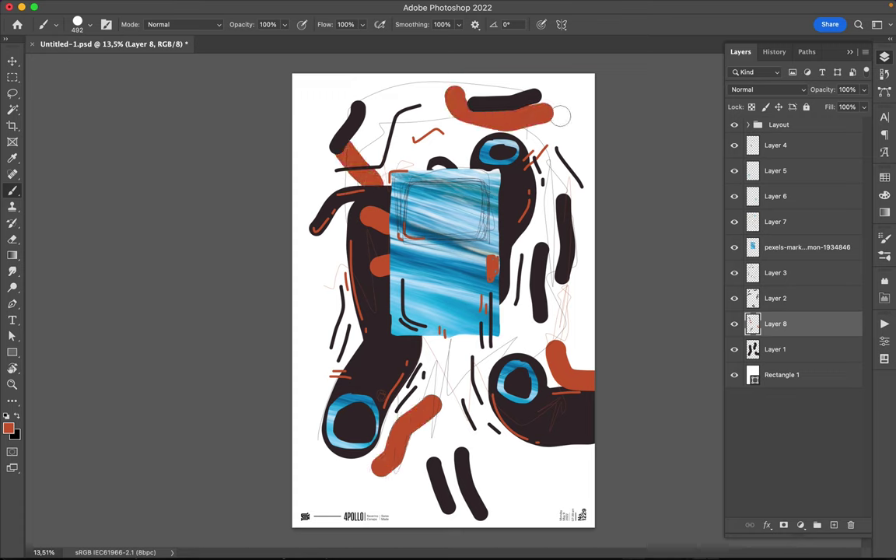
pyautogui.moveTo(459, 344)
pyautogui.mouseDown()
pyautogui.moveTo(520, 279)
pyautogui.moveTo(551, 309)
pyautogui.mouseUp()
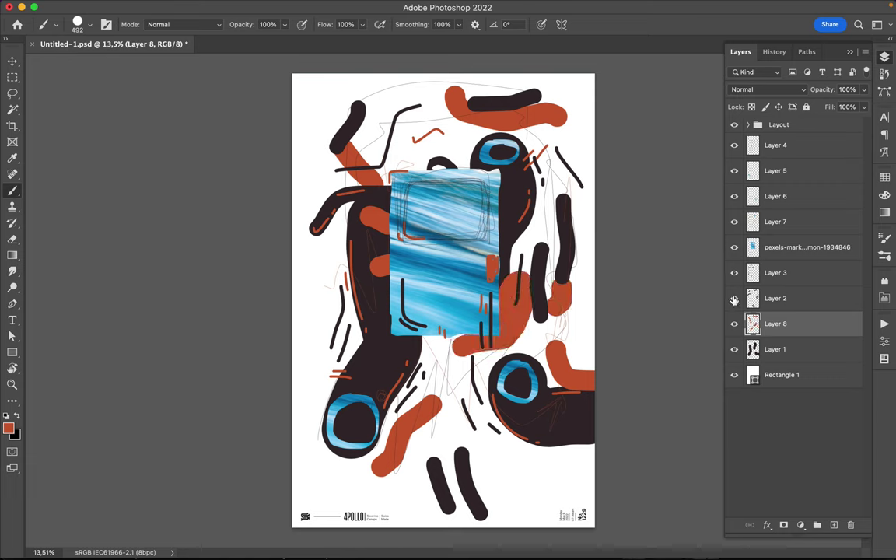
# Switch to light salmon and paint blobs at the lower left, lower right, middle and photo edge.
pyautogui.click(884, 177)
pyautogui.click(736, 209)
pyautogui.moveTo(363, 354); pyautogui.dragTo(381, 344)
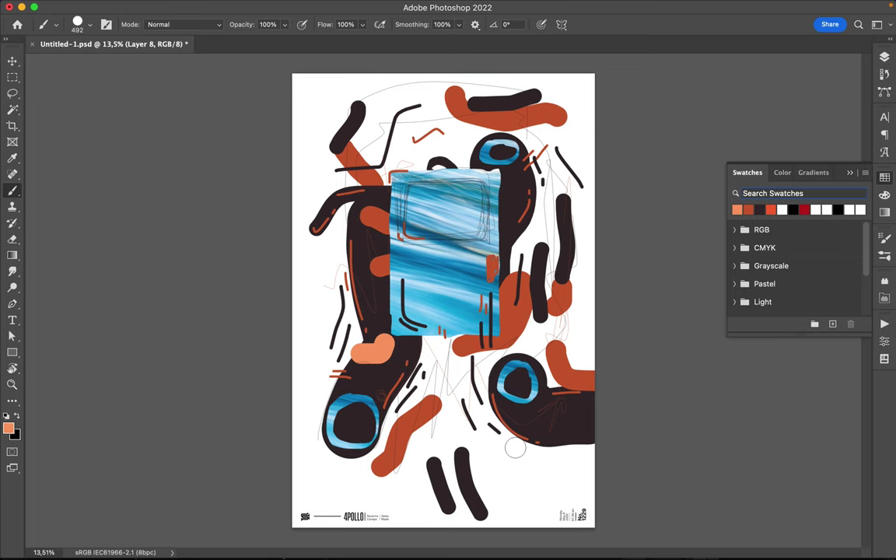
pyautogui.moveTo(515, 448); pyautogui.dragTo(490, 476)
pyautogui.moveTo(453, 393); pyautogui.dragTo(431, 354)
pyautogui.click(342, 231)
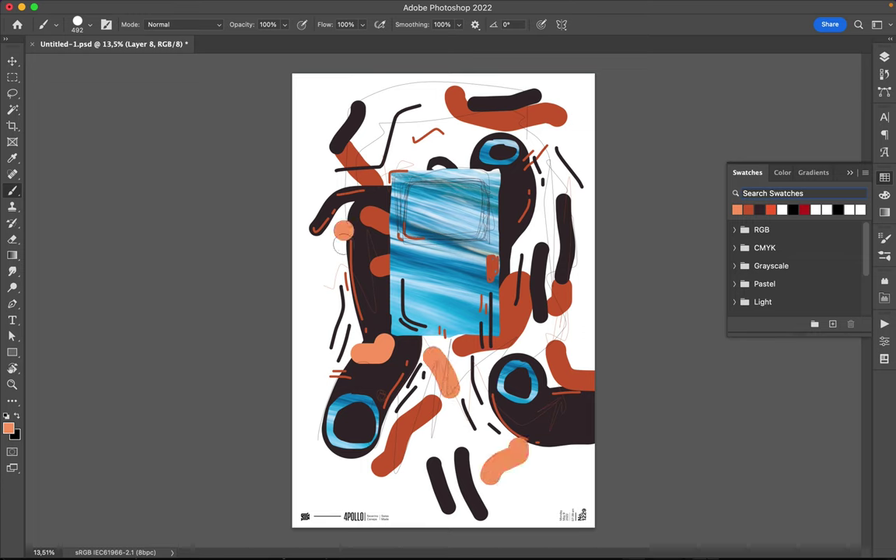
pyautogui.moveTo(342, 231); pyautogui.dragTo(342, 269)
pyautogui.click(884, 57)
pyautogui.moveTo(484, 203); pyautogui.dragTo(483, 177)
# Move Layer 9 below Layer 4, then copy a blue photo strip to Layer 10 and shift it down-left.
pyautogui.moveTo(778, 146); pyautogui.dragTo(786, 182)
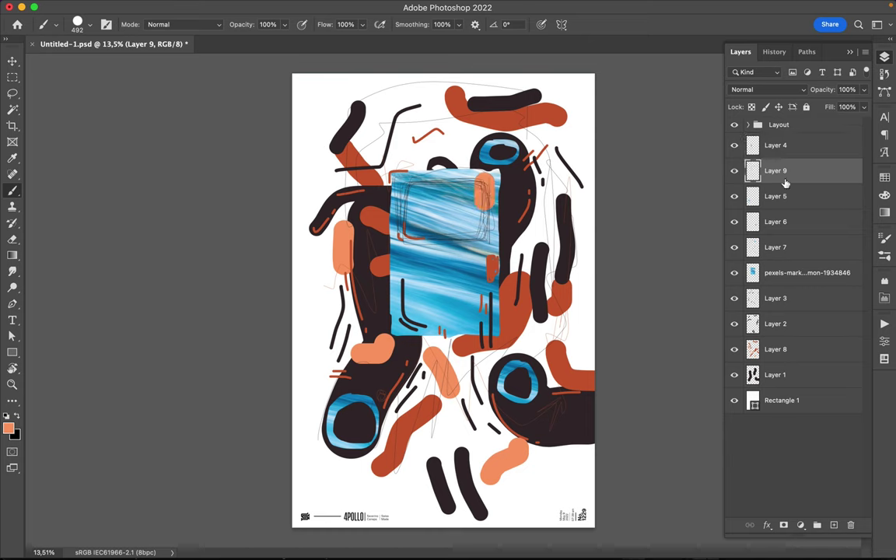
pyautogui.press('v')
pyautogui.press('l')
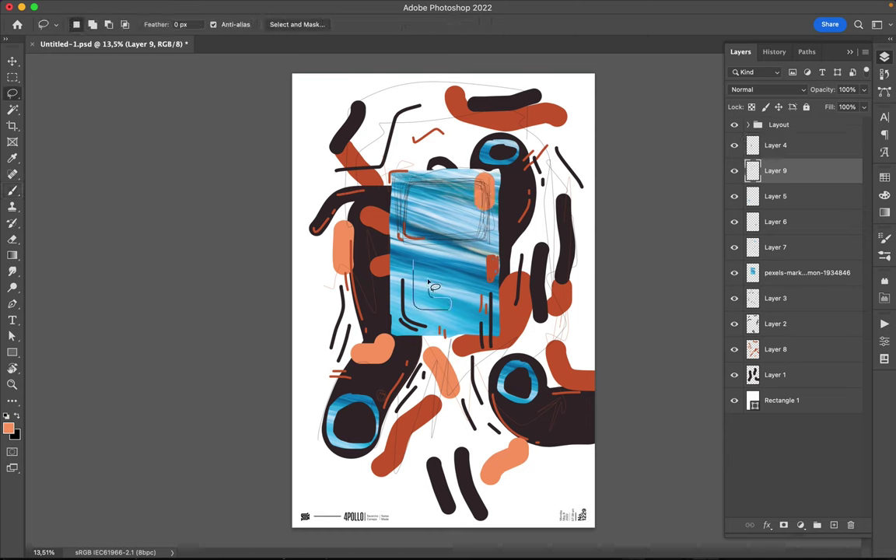
pyautogui.press('super+c')
pyautogui.press('Return')
pyautogui.click(801, 272)
pyautogui.press('super+v')
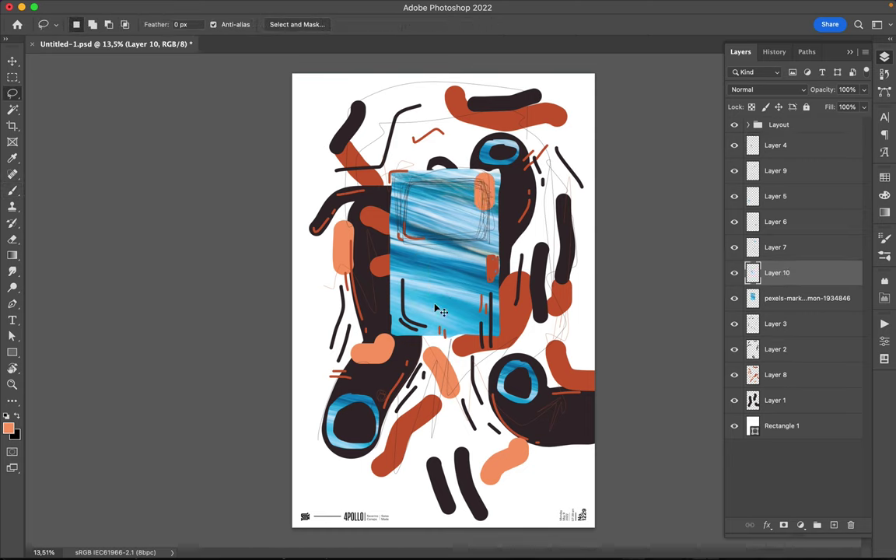
pyautogui.press('v')
pyautogui.moveTo(437, 309); pyautogui.dragTo(392, 325)
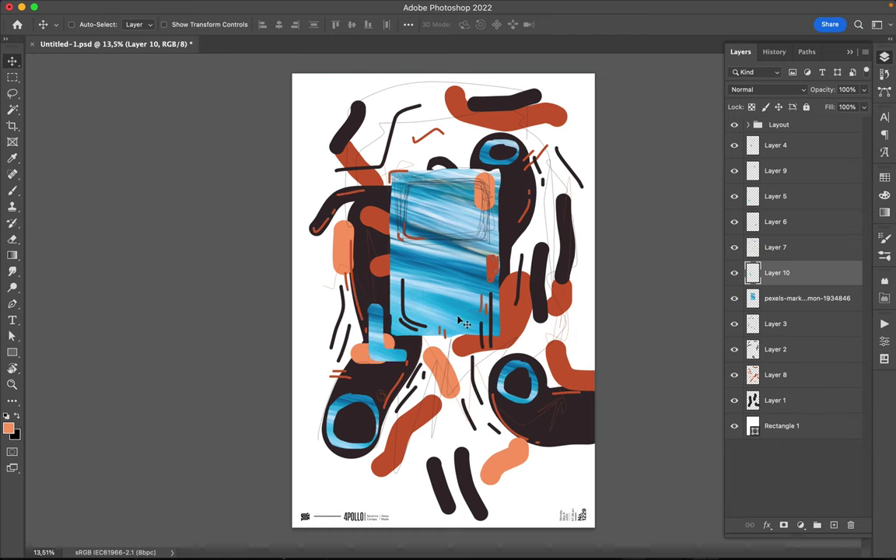
# Paint a salmon blob over the photo's top-left on Layer 4 and undo a layer move.
pyautogui.press('b')
pyautogui.click(775, 145)
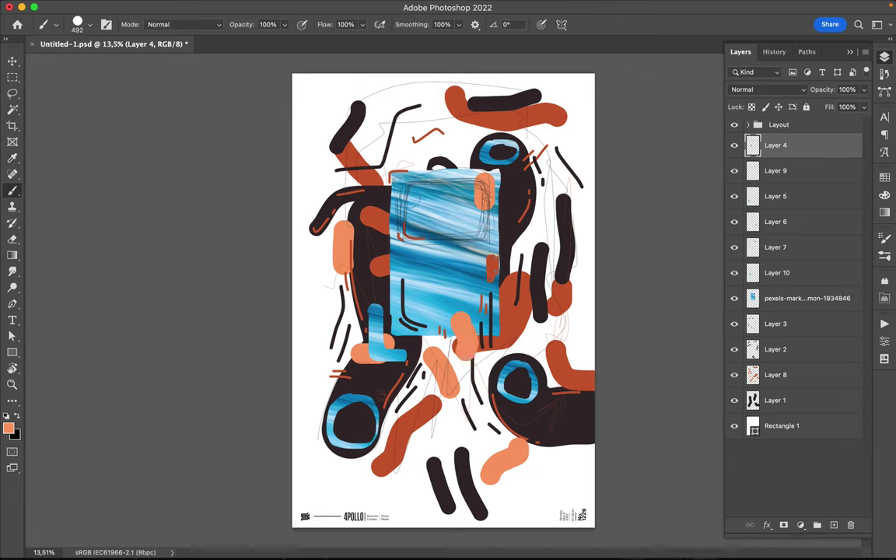
pyautogui.moveTo(416, 196); pyautogui.dragTo(426, 197)
pyautogui.moveTo(778, 146); pyautogui.dragTo(797, 284)
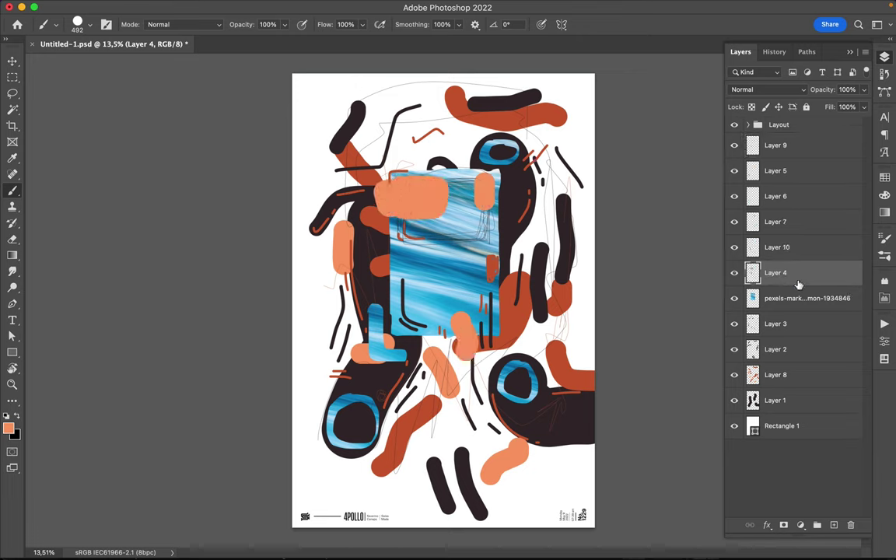
pyautogui.hotkey('ctrl', 'z')
pyautogui.hotkey('ctrl', 'z')
# Scribble salmon paint over the photo's upper left on a new layer above Layer 10.
pyautogui.click(796, 280)
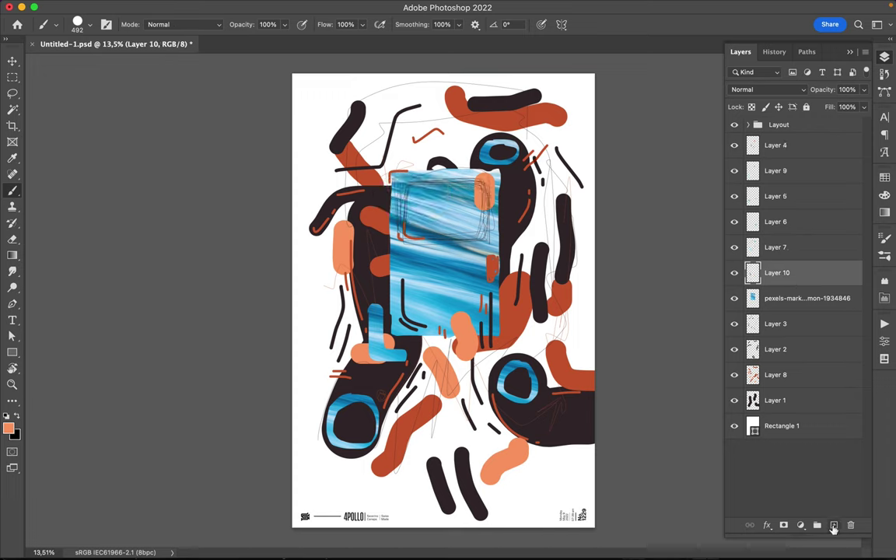
pyautogui.click(834, 525)
pyautogui.moveTo(416, 183); pyautogui.dragTo(408, 221)
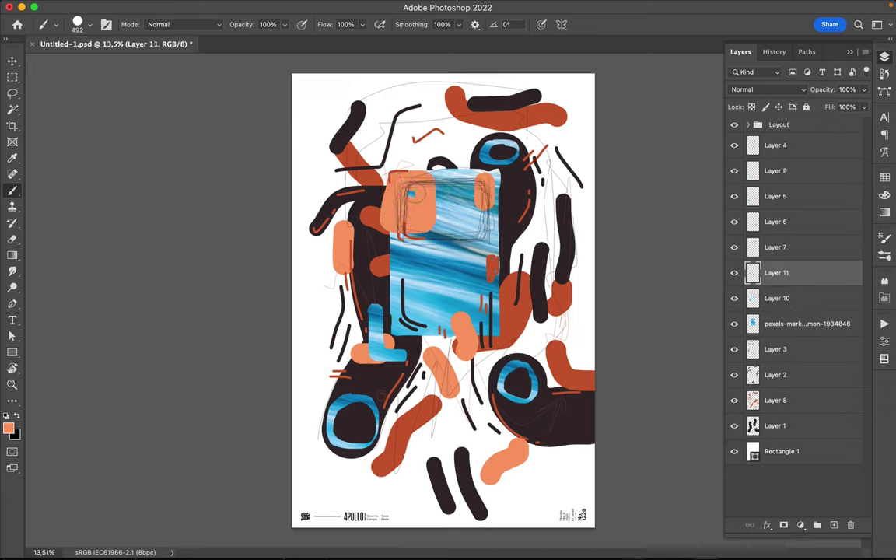
# Copy a thin vertical strip of the water photo onto its own layer.
pyautogui.press('l')
pyautogui.moveTo(461, 208)
pyautogui.mouseDown()
pyautogui.moveTo(465, 288)
pyautogui.moveTo(523, 246)
pyautogui.mouseUp()
pyautogui.click(806, 324)
pyautogui.hotkey('ctrl', 'j')
pyautogui.press('v')
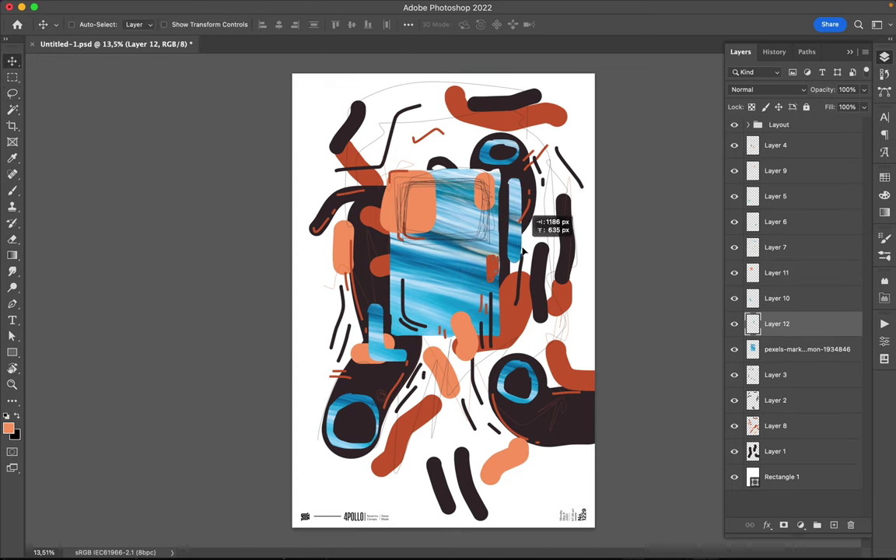
# Copy another photo strip onto a new layer and save the poster.
pyautogui.press('l')
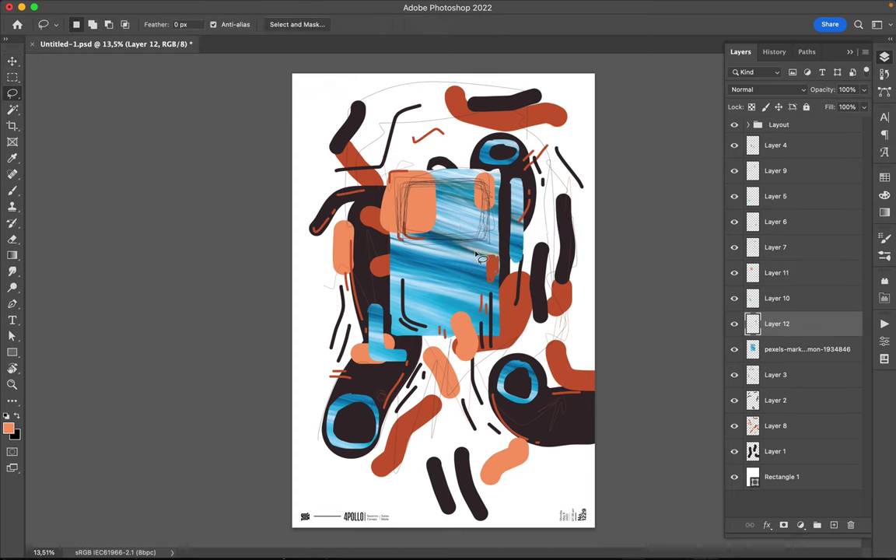
pyautogui.hotkey('ctrl', 'c')
pyautogui.moveTo(424, 250)
pyautogui.mouseDown()
pyautogui.moveTo(429, 259)
pyautogui.moveTo(362, 192)
pyautogui.mouseUp()
pyautogui.press('Return')
pyautogui.hotkey('ctrl', 'j')
pyautogui.press('v')
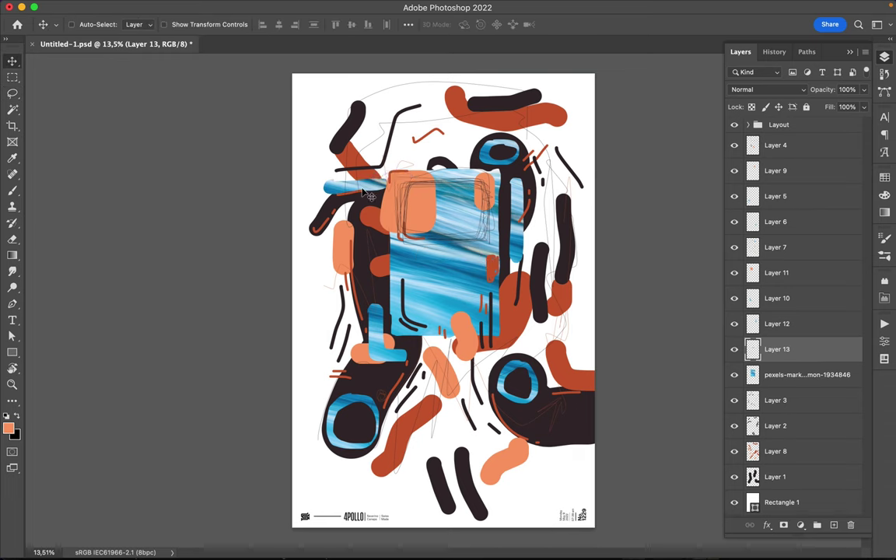
pyautogui.hotkey('ctrl', 's')
# Copy a small photo strip to a new layer, scale it to 68%, and save again.
pyautogui.keyDown('ctrl'); pyautogui.click(400, 240); pyautogui.keyUp('ctrl')
pyautogui.press('l')
pyautogui.moveTo(414, 262)
pyautogui.mouseDown()
pyautogui.moveTo(443, 260)
pyautogui.moveTo(393, 133)
pyautogui.moveTo(441, 153)
pyautogui.mouseUp()
pyautogui.hotkey('ctrl', 'j')
pyautogui.press('v')
pyautogui.hotkey('ctrl', 't')
pyautogui.press('Return')
pyautogui.hotkey('ctrl', 's')
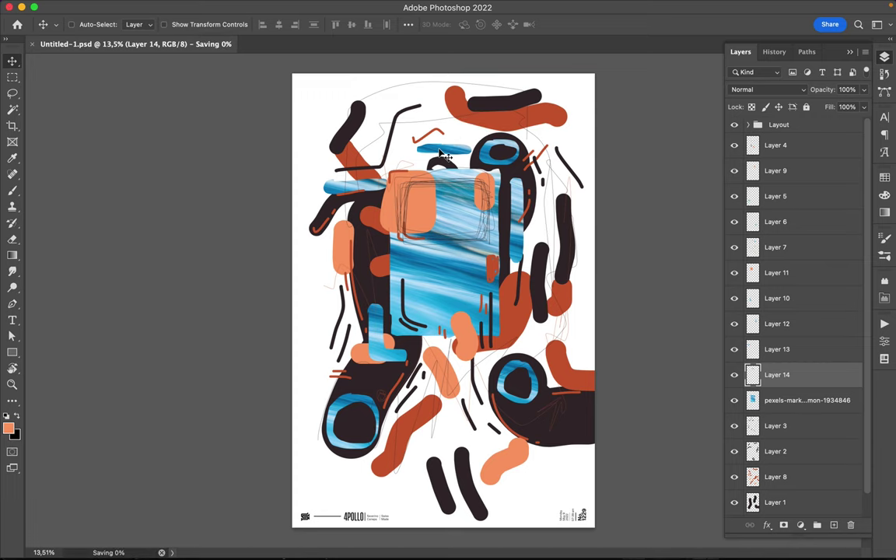